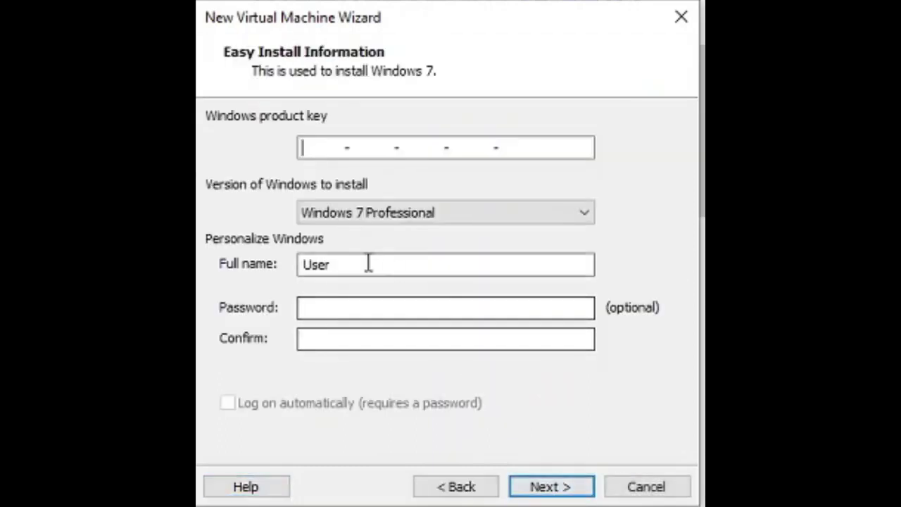
Step: Keep Windows 7 Professional as the edition and select the full name text
click(372, 214)
click(381, 233)
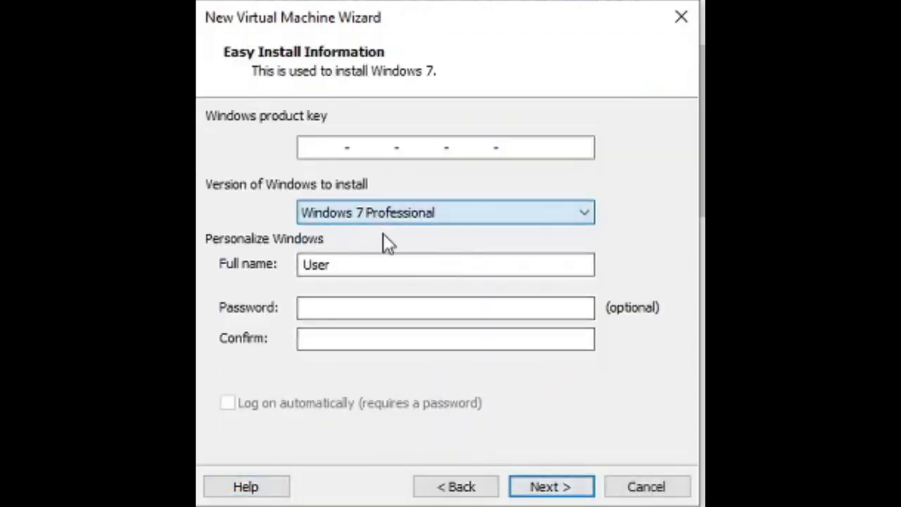
drag(353, 268, 303, 271)
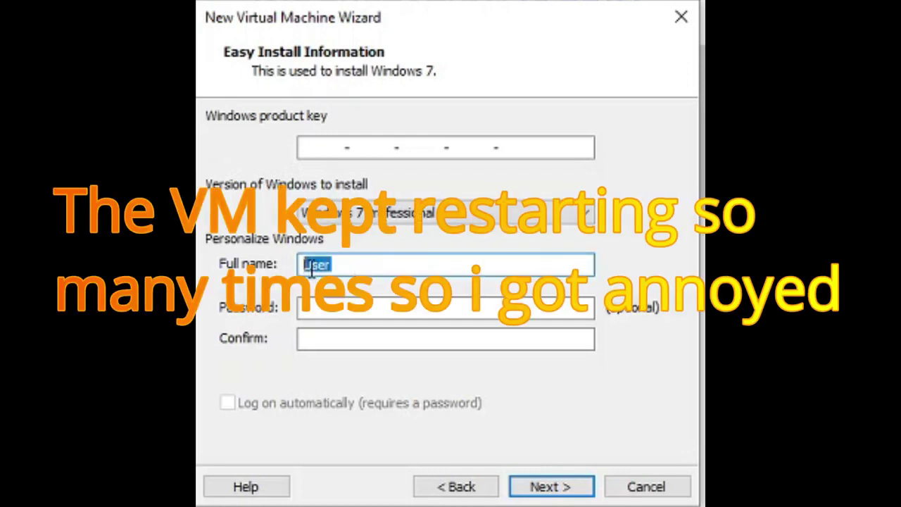
Step: Enter and confirm the account password, then continue past the Easy Install step
click(421, 309)
text(12345)
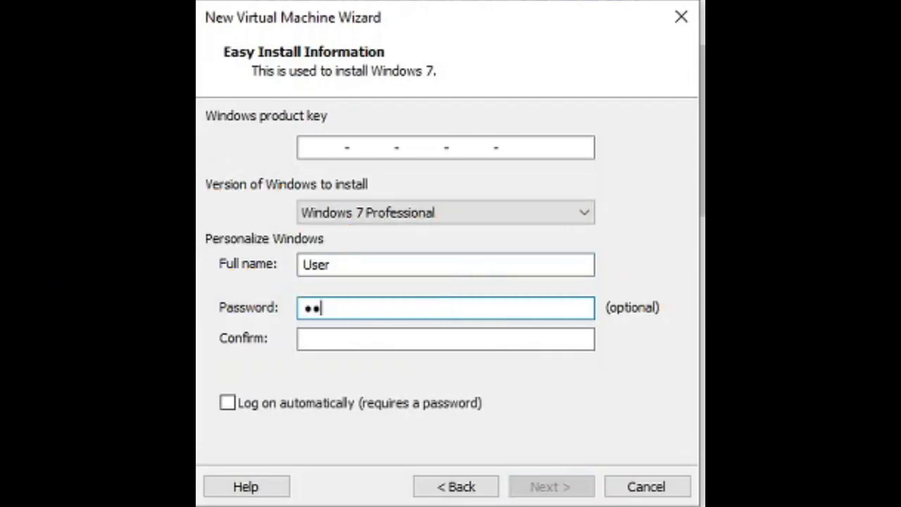
click(447, 340)
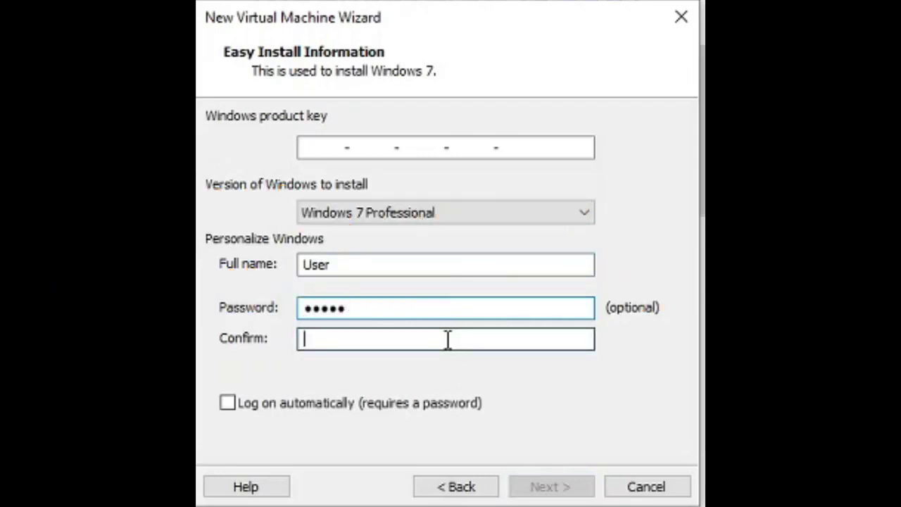
text(1234)
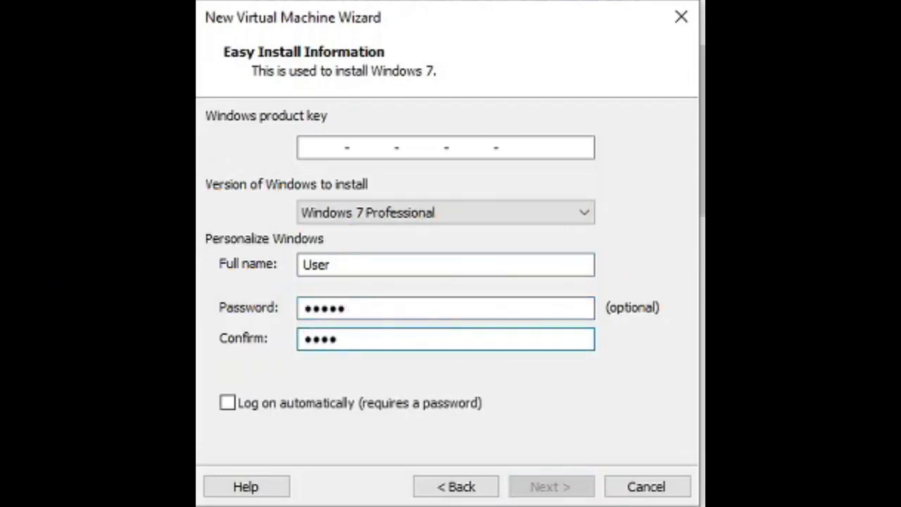
text(5)
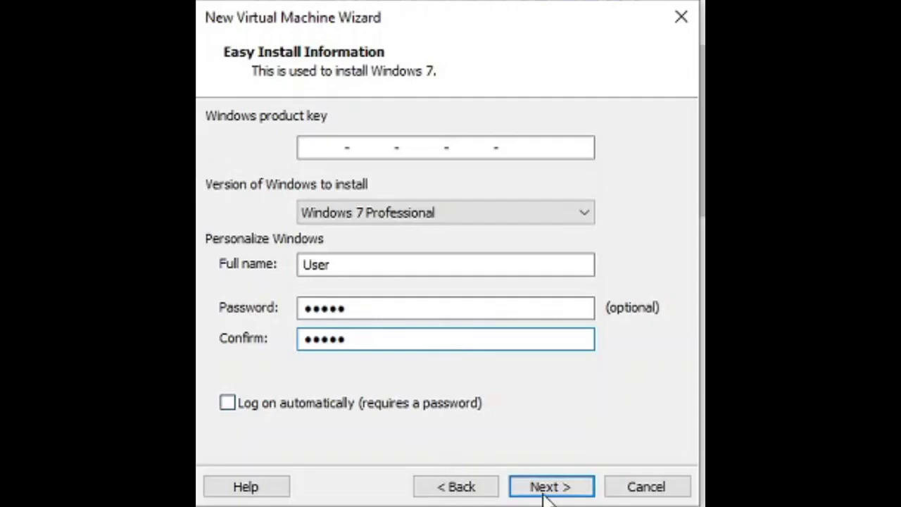
click(544, 493)
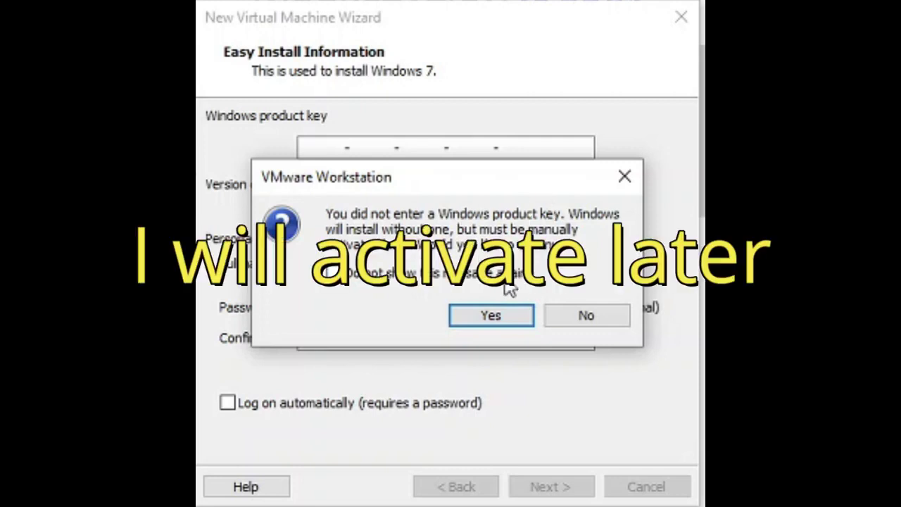
Step: Accept installing without a product key and set the VM location to D:\windows 7
click(463, 316)
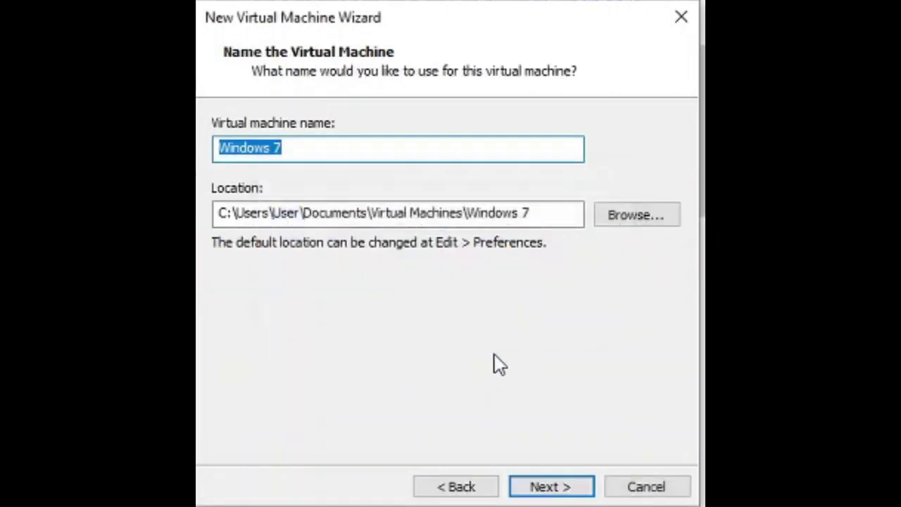
click(634, 219)
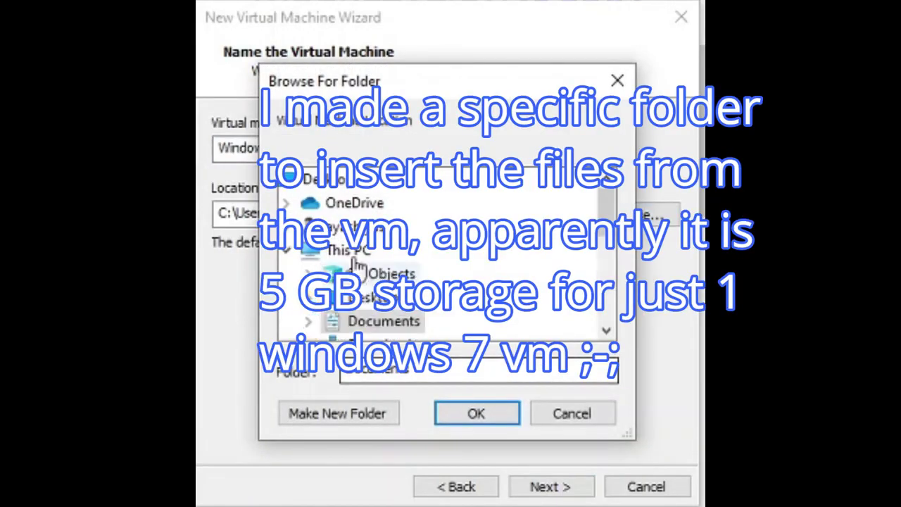
scroll(354, 263, down, 3)
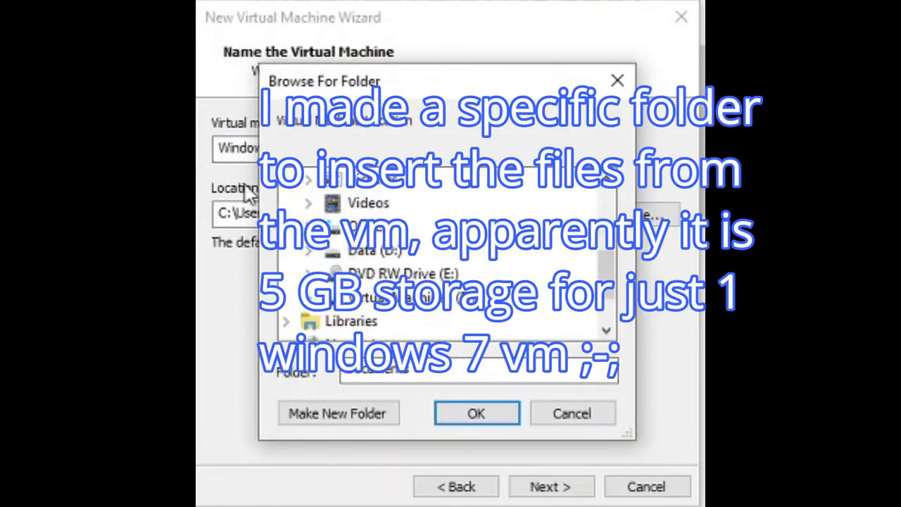
click(309, 254)
scroll(313, 262, down, 1)
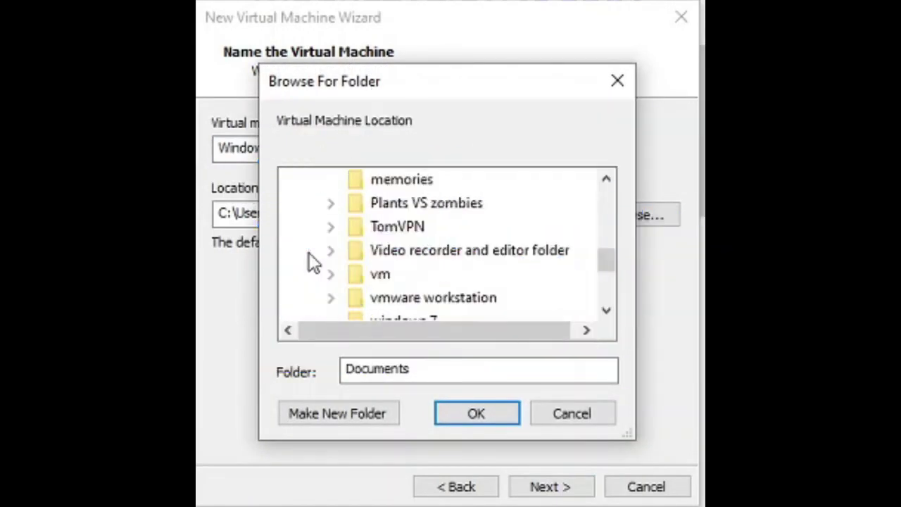
scroll(396, 290, down, 1)
click(402, 250)
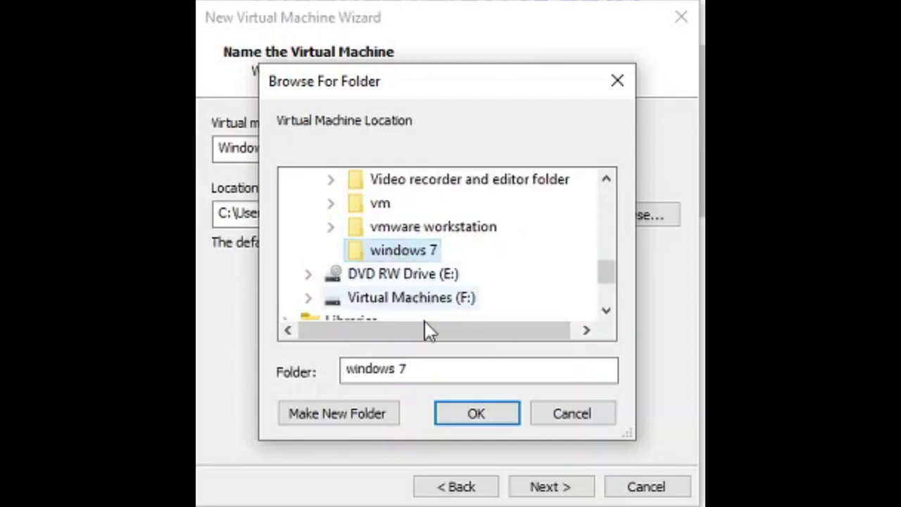
click(504, 404)
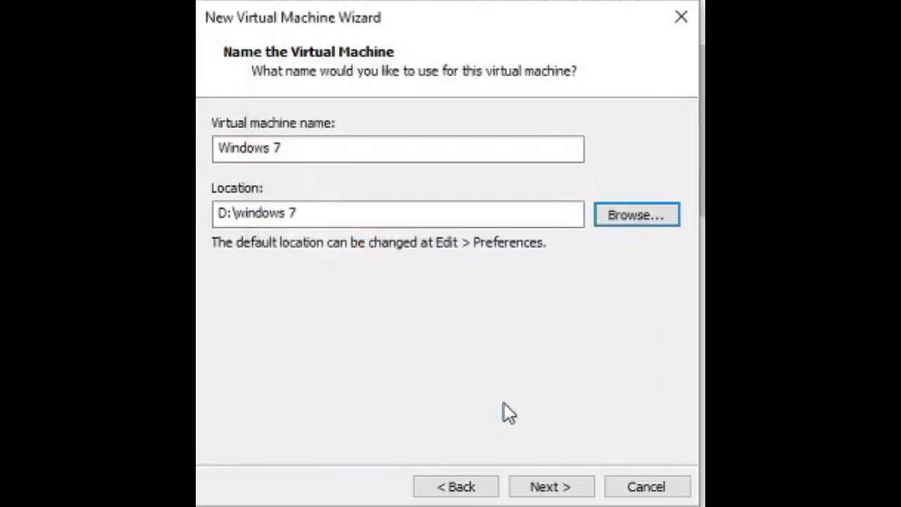
click(569, 492)
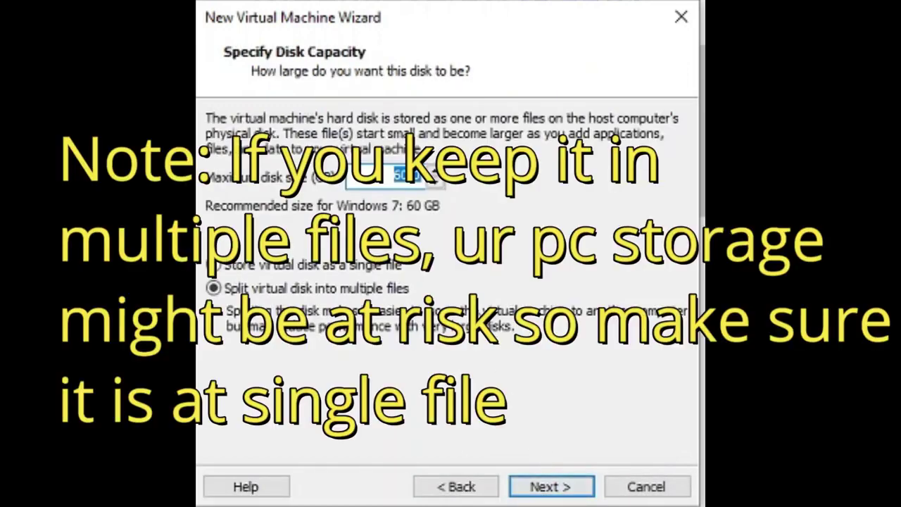
Step: Store the 60 GB virtual disk as a single file and review the settings summary
click(389, 266)
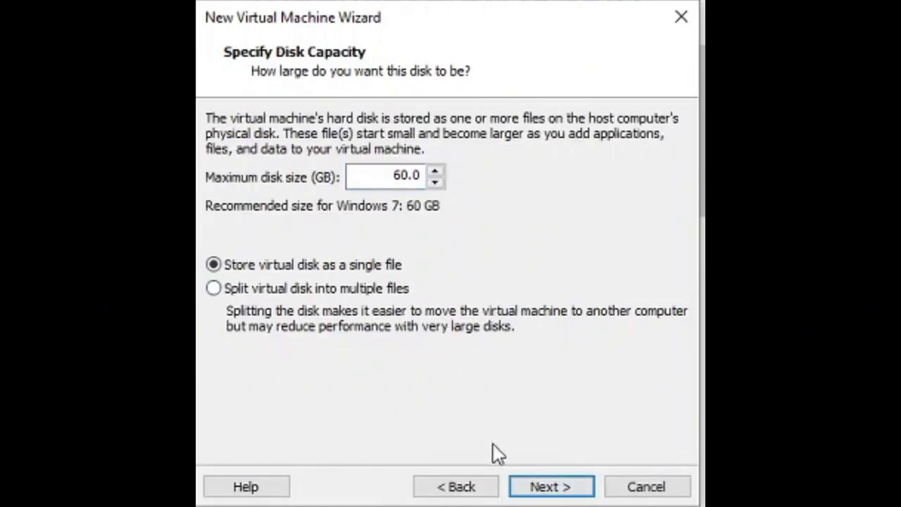
click(539, 487)
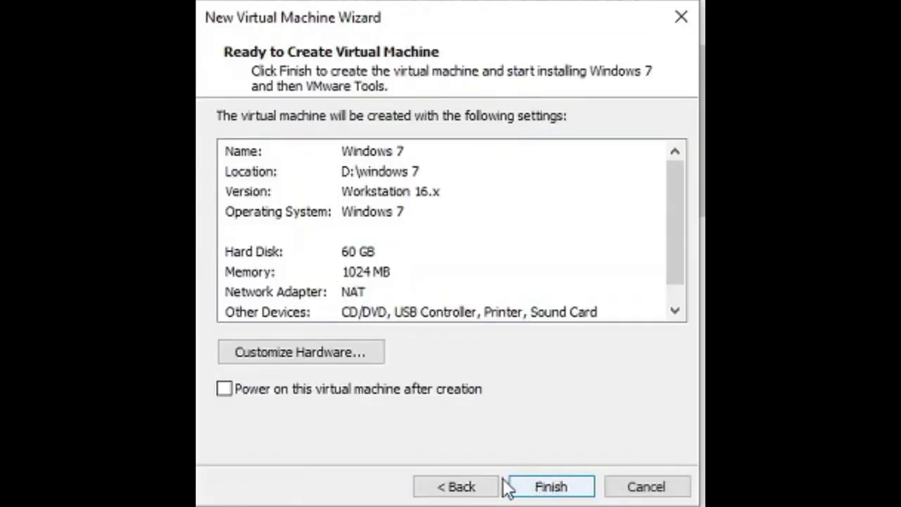
click(497, 486)
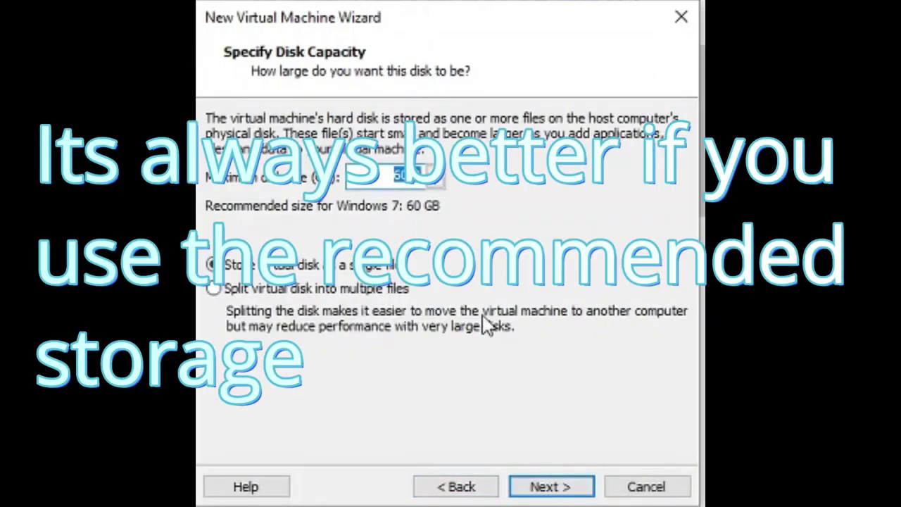
click(543, 491)
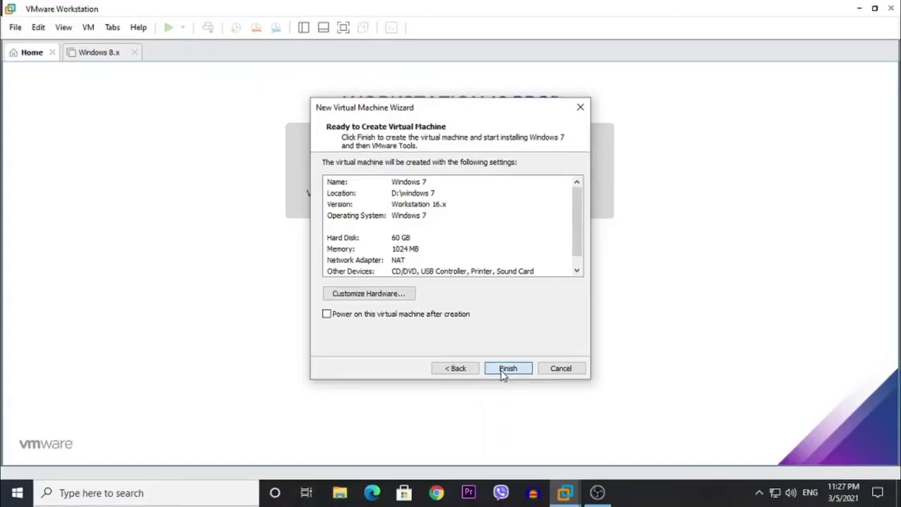
Step: Finish creating the virtual machine and view This PC in File Explorer
click(505, 370)
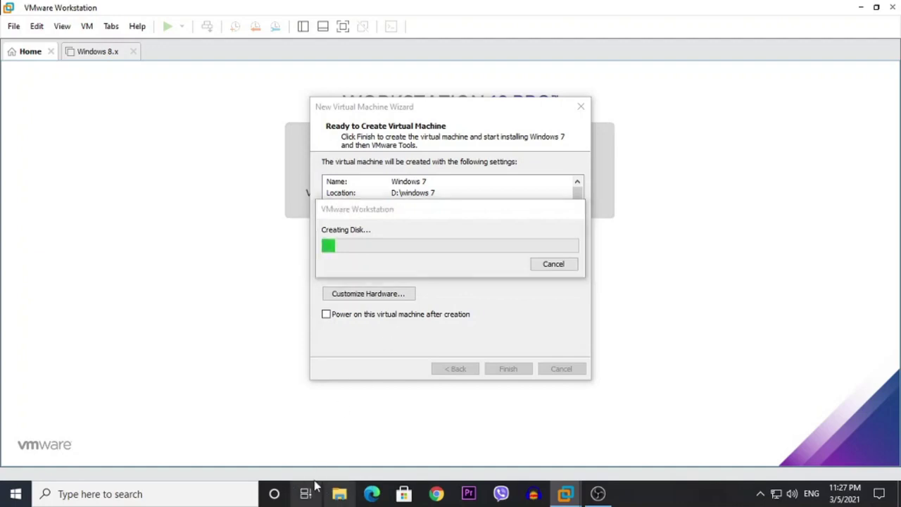
key(super+e)
click(141, 340)
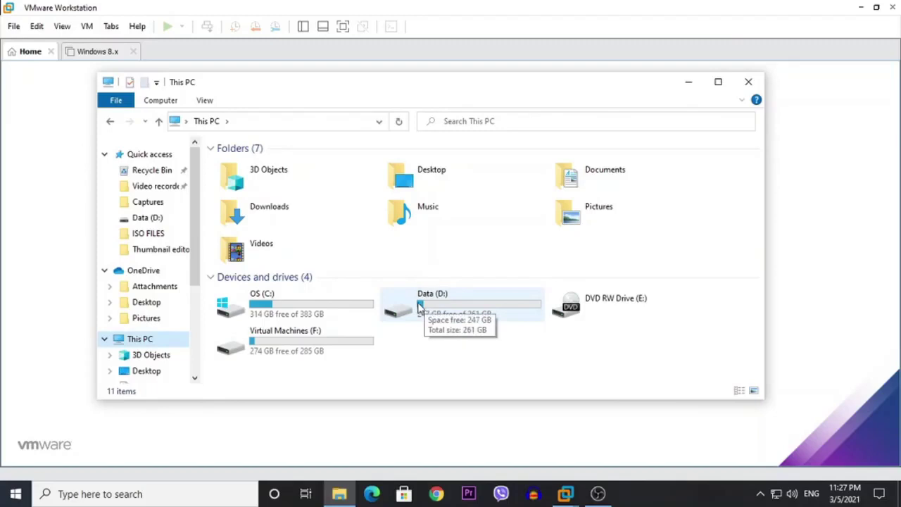
Step: Close File Explorer after checking the drives' free space
click(750, 87)
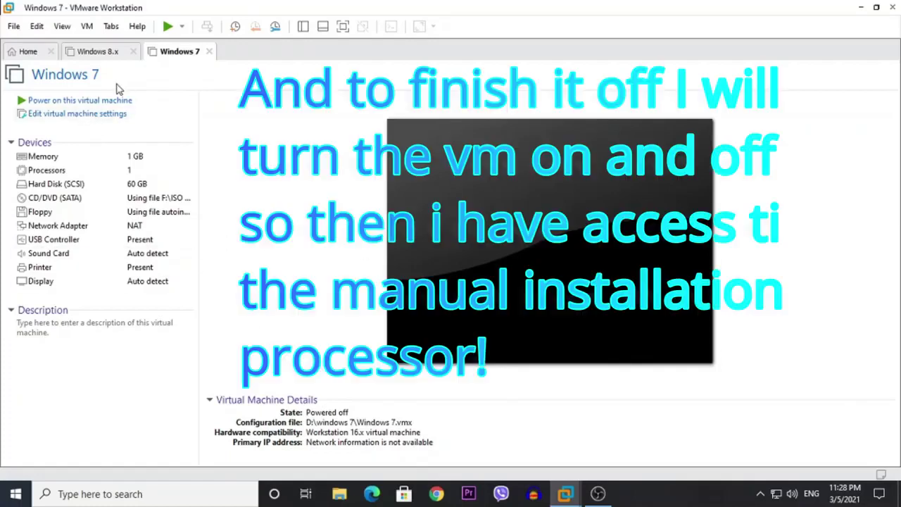
Step: Power on the Windows 7 VM with Ctrl+B, power it off during boot, and reopen its settings
click(99, 114)
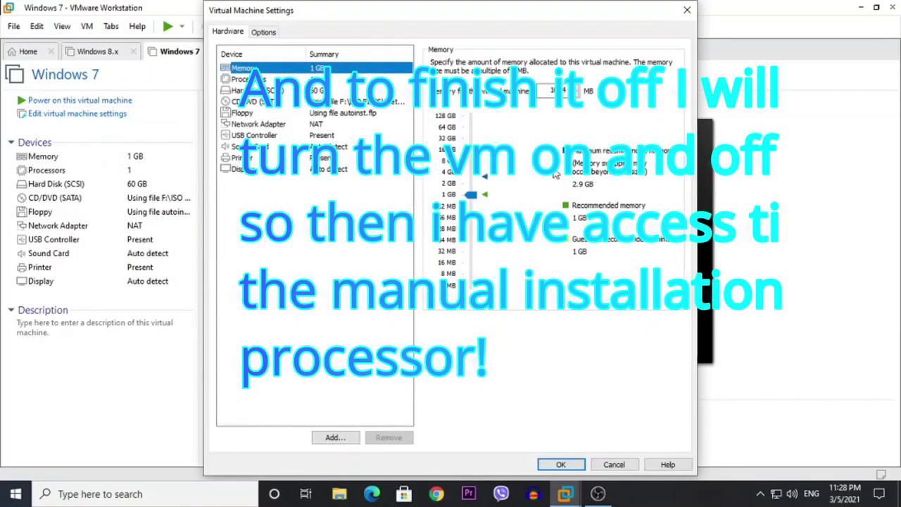
click(678, 15)
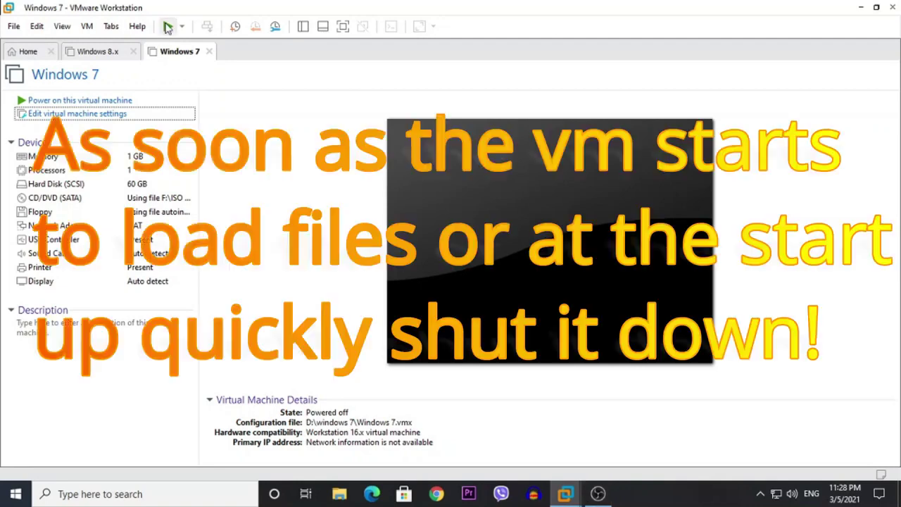
key(ctrl+b)
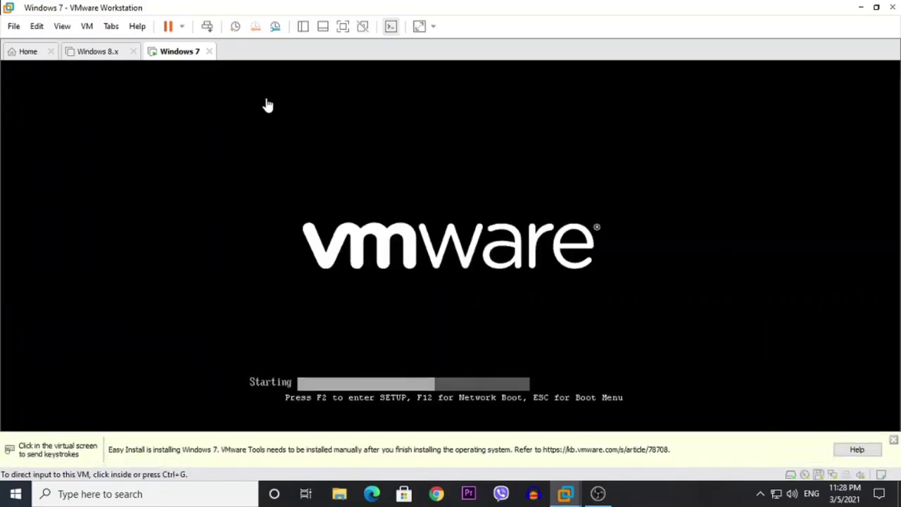
click(183, 29)
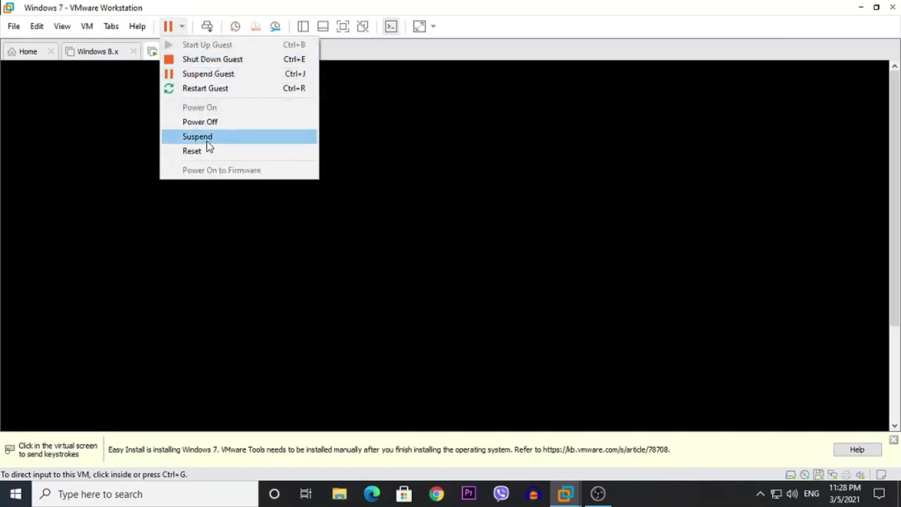
click(209, 121)
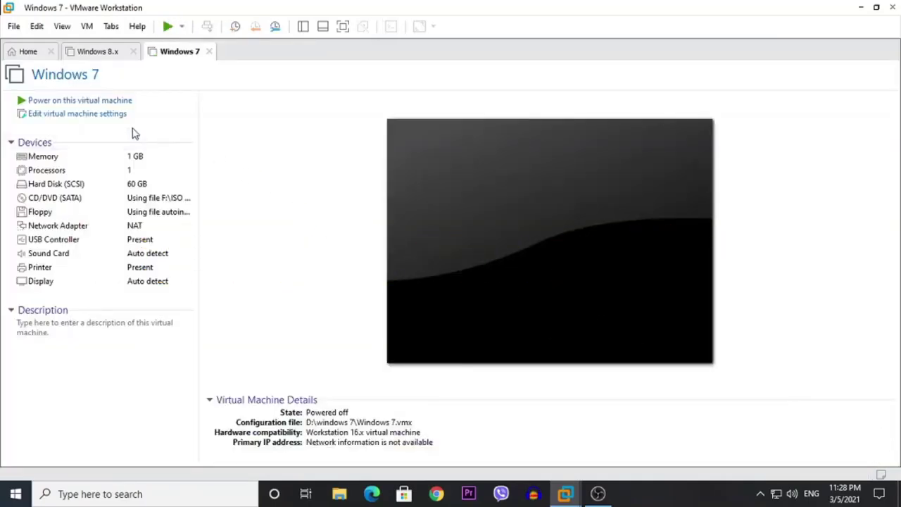
click(79, 114)
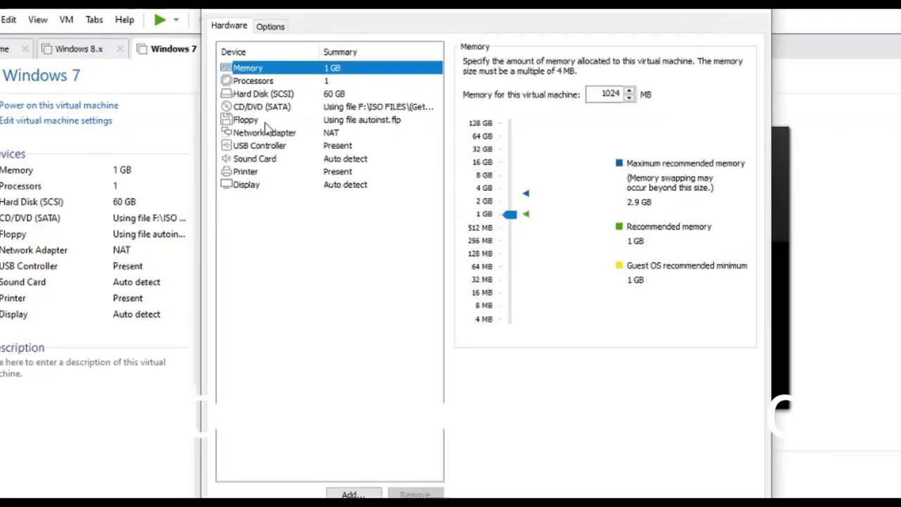
Step: Remove the Floppy drive (autoinst.flp) from the VM hardware and save the settings
click(260, 115)
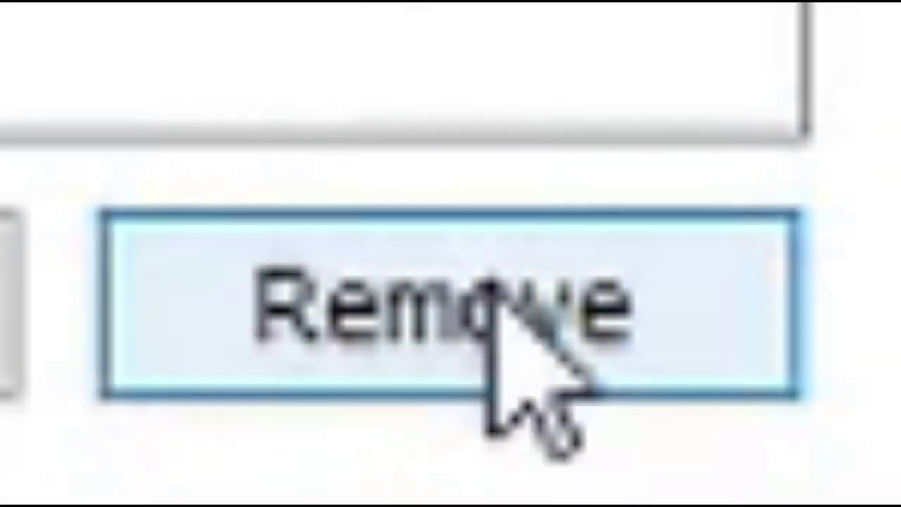
click(487, 289)
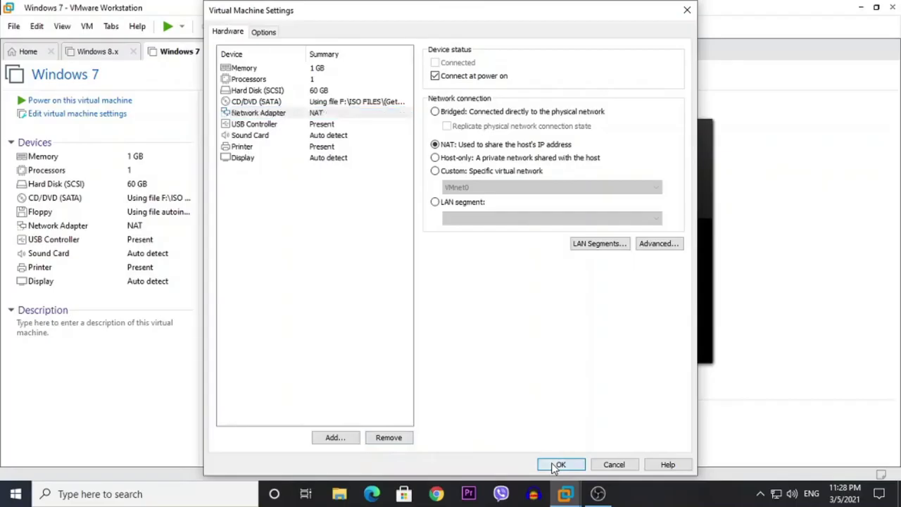
click(551, 463)
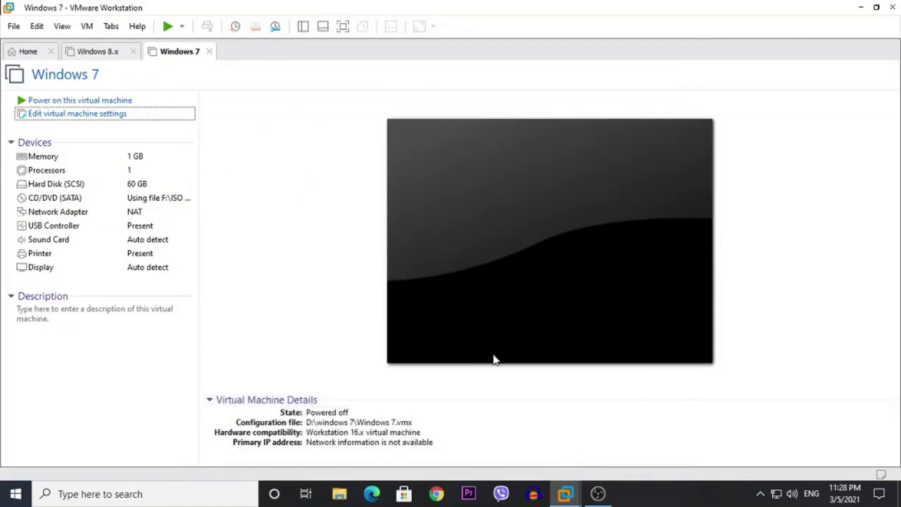
Step: Power on the Windows 7 VM and let it boot to the installer's language page
click(511, 352)
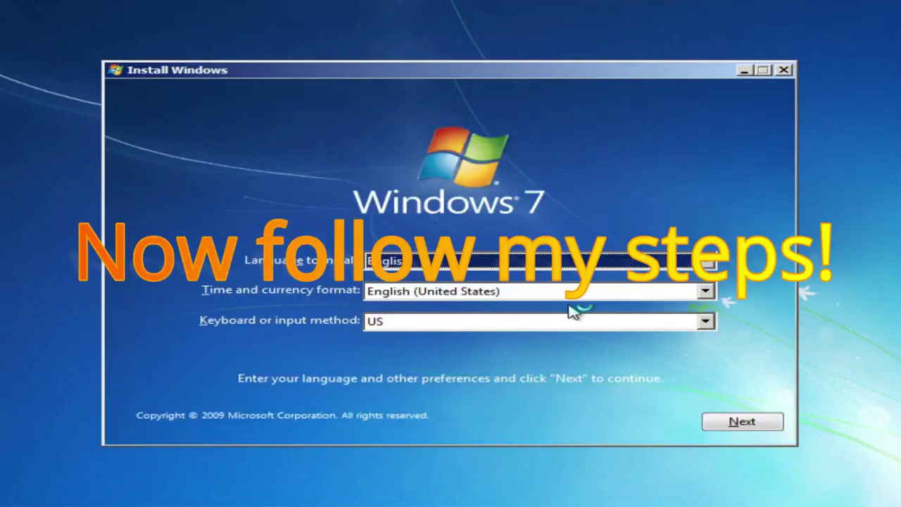
Step: Start Install now, accept the Windows 7 license terms, and choose Custom (advanced) installation
click(736, 425)
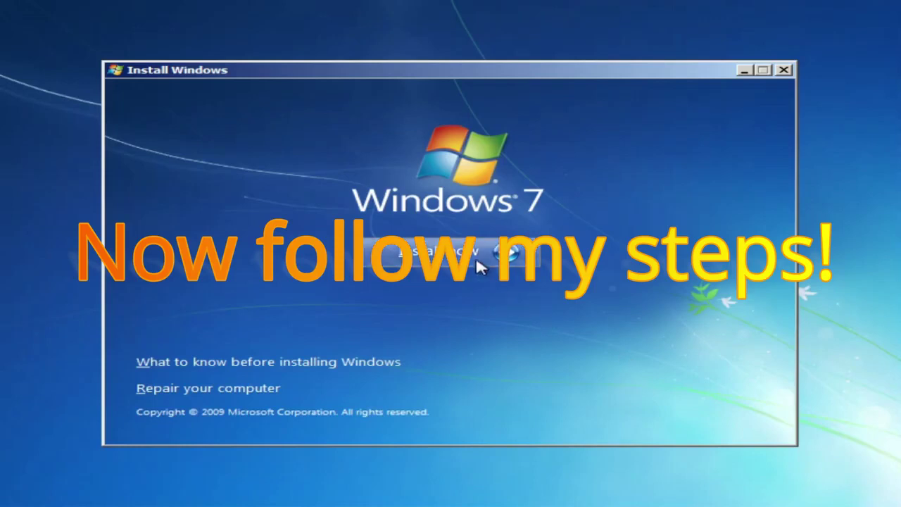
click(479, 266)
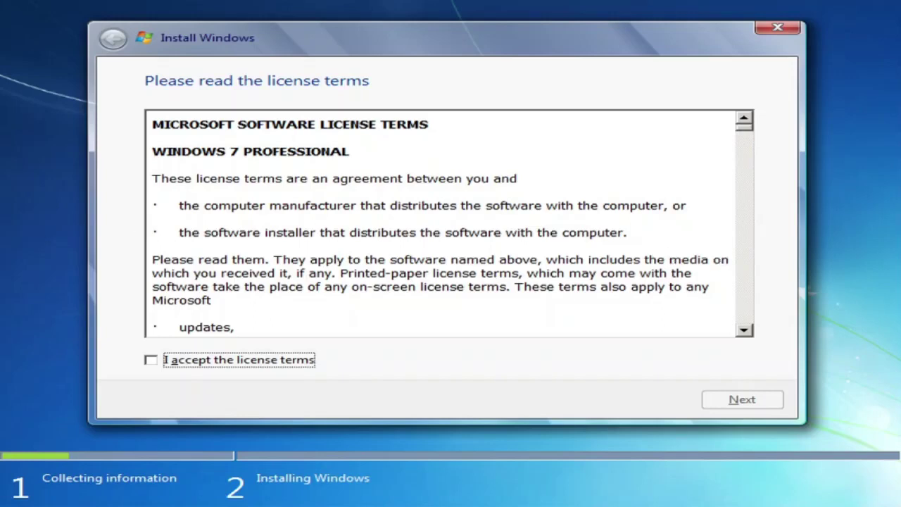
click(255, 363)
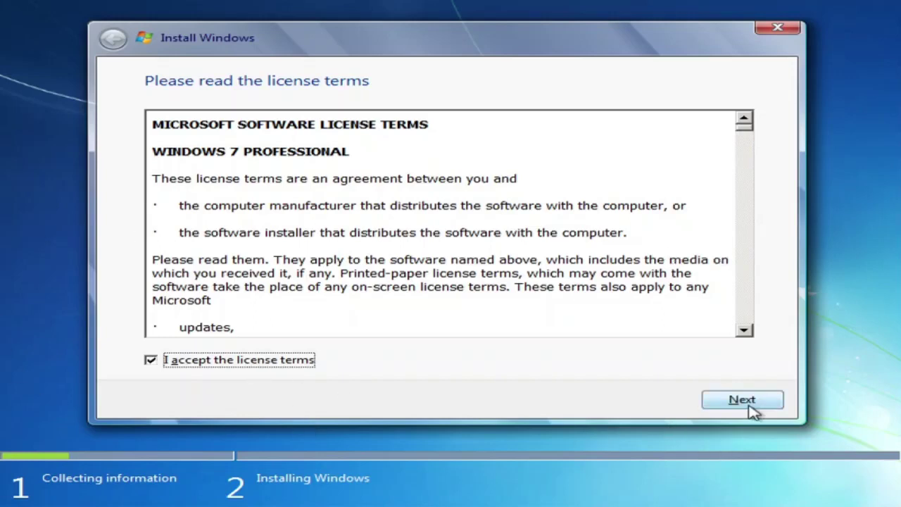
click(750, 407)
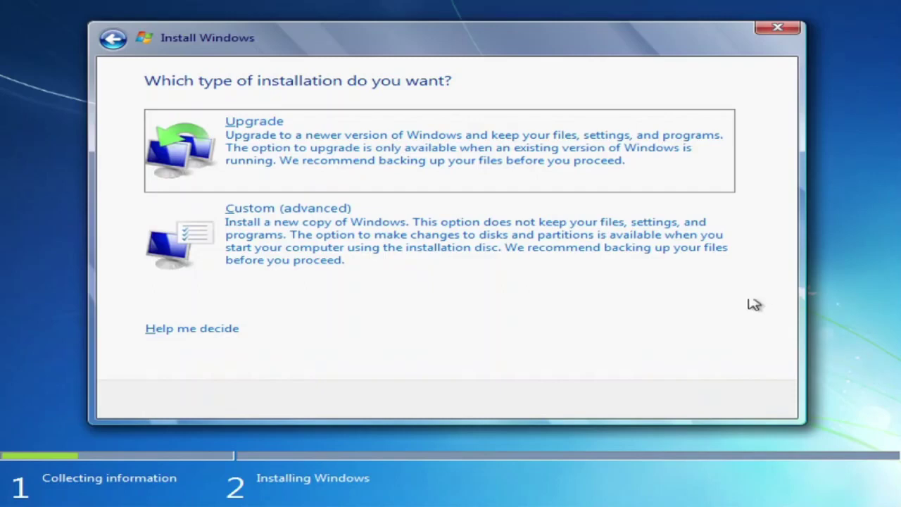
click(704, 268)
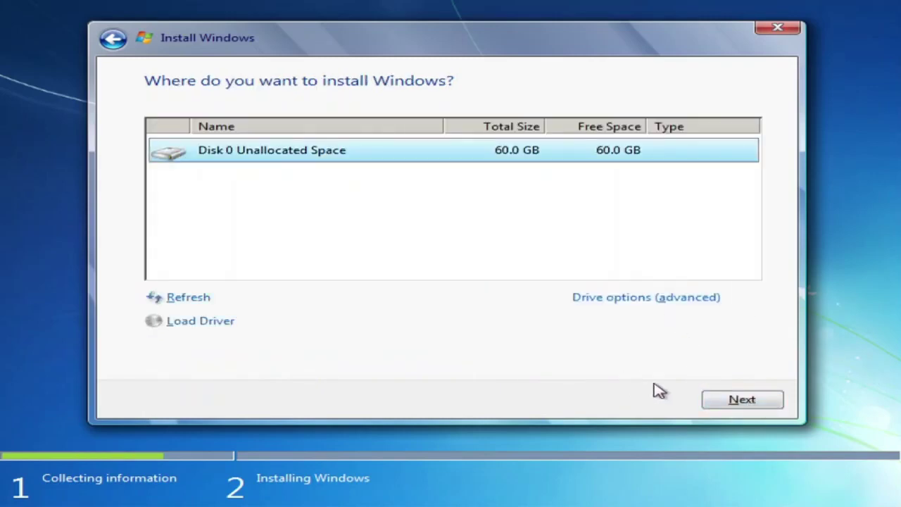
Step: Install Windows onto Disk 0's 60 GB unallocated space and wait for Set Up Windows
click(733, 407)
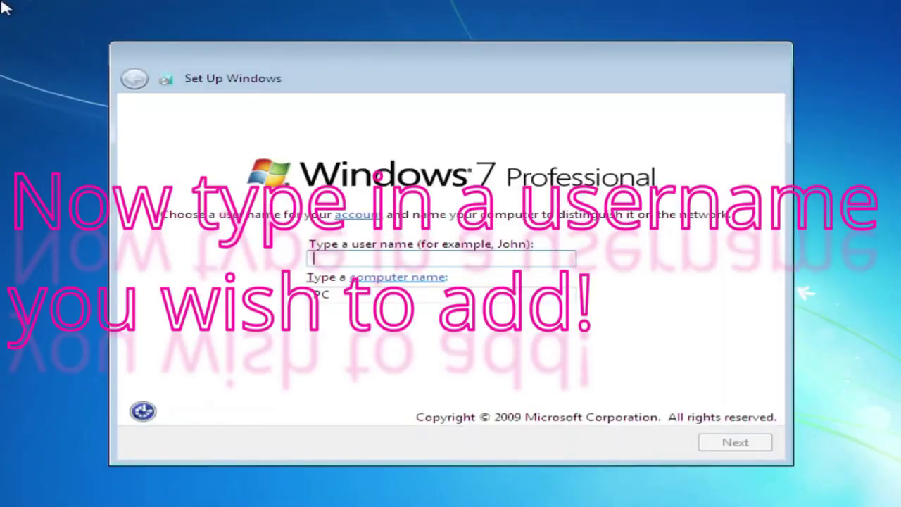
Step: Enter the user's name as the user name, keeping the computer name, and continue
text(user)
key(BackSpace)
key(BackSpace)
key(BackSpace)
key(BackSpace)
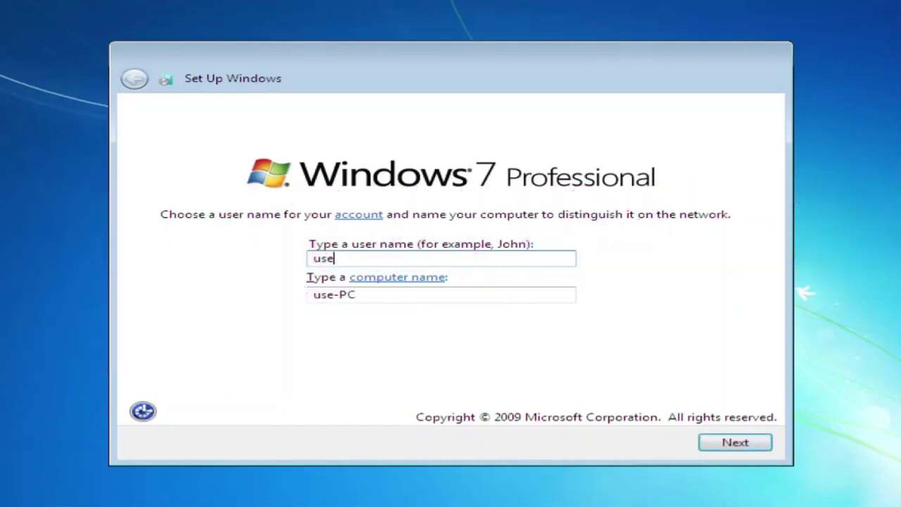
text(Use)
key(BackSpace)
key(BackSpace)
key(BackSpace)
text(Ayash)
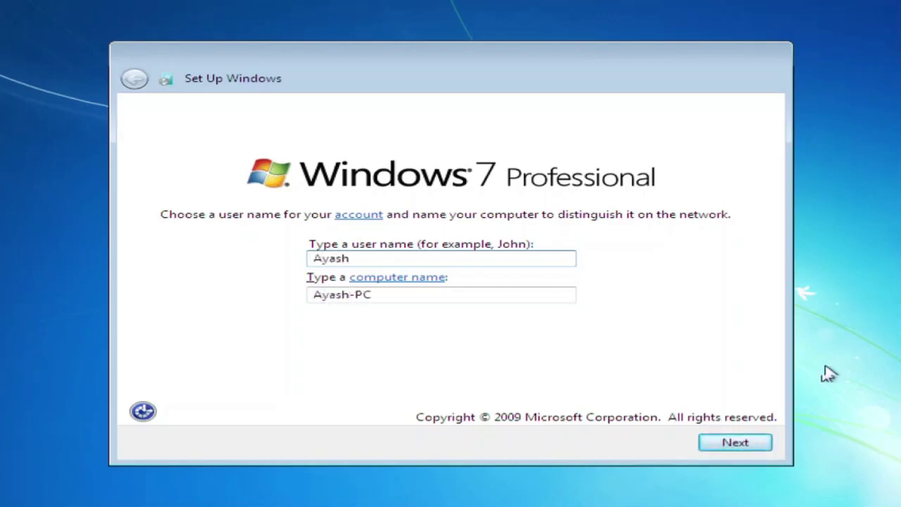
click(725, 443)
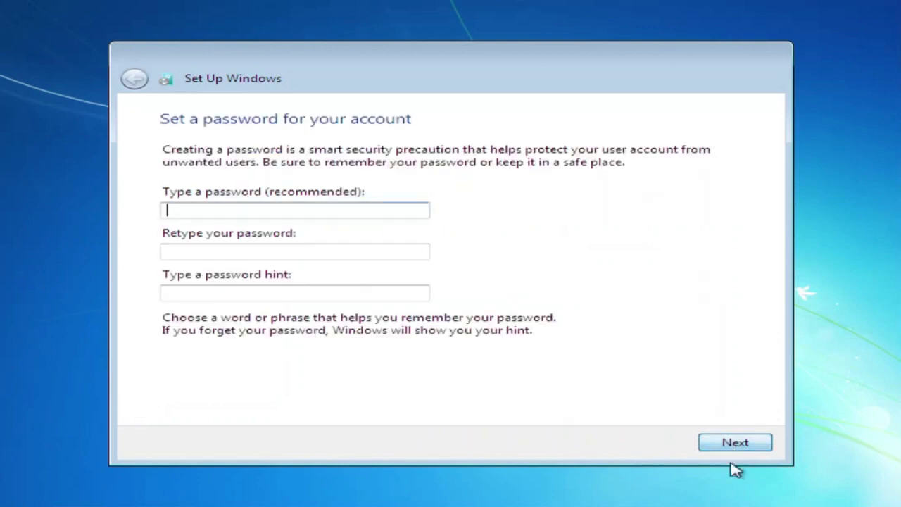
Step: Enter and retype the account password, add a password hint, and continue
text(1234)
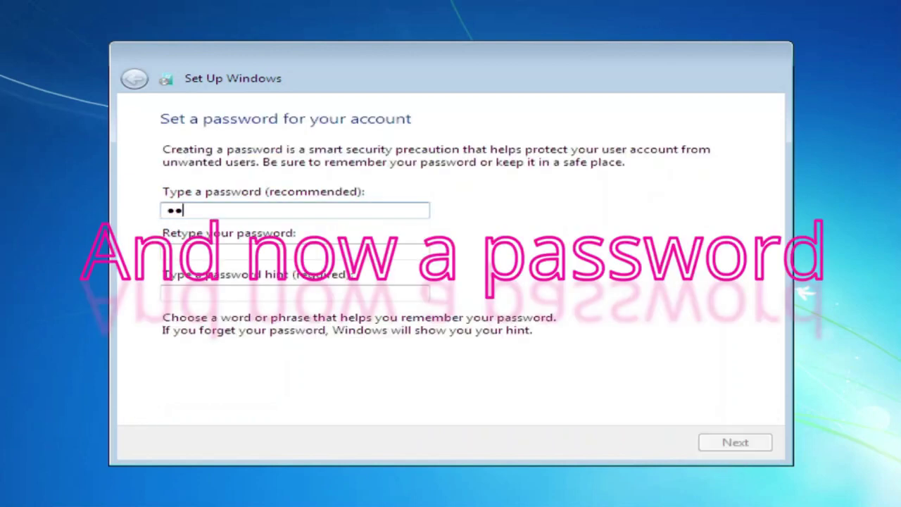
text(5)
click(366, 253)
text(12345)
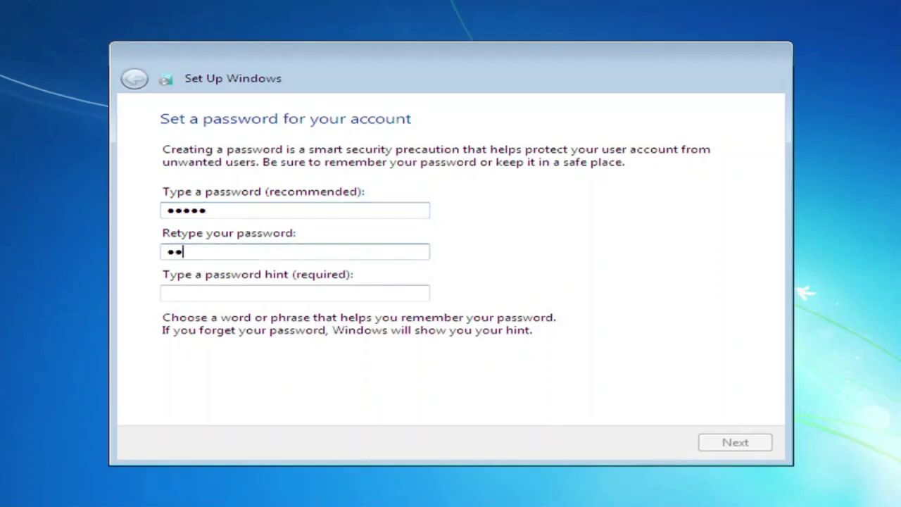
click(337, 290)
text(use)
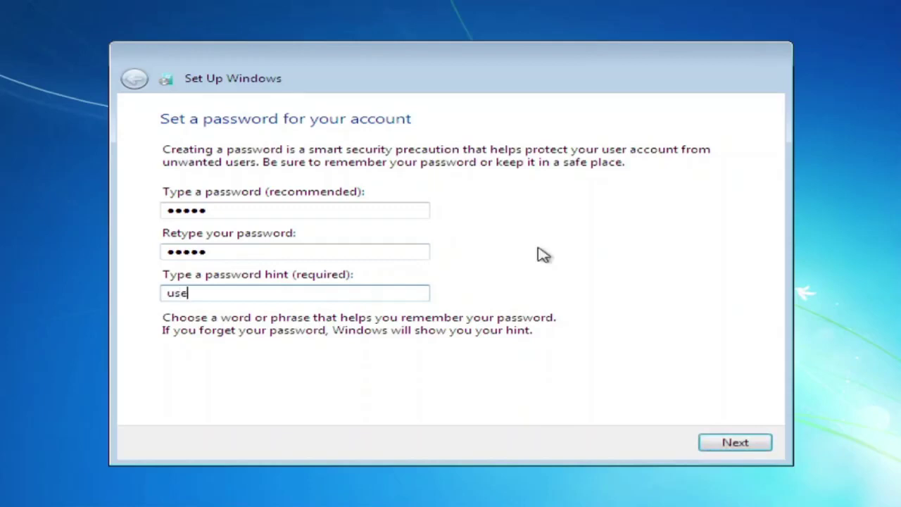
click(738, 443)
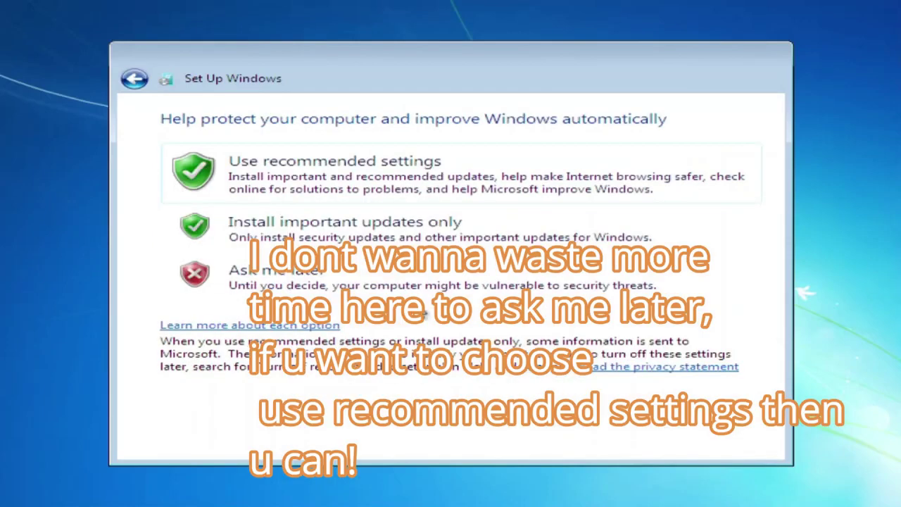
Step: Postpone update settings, keep the suggested Pacific time and date, and choose Home network
click(352, 282)
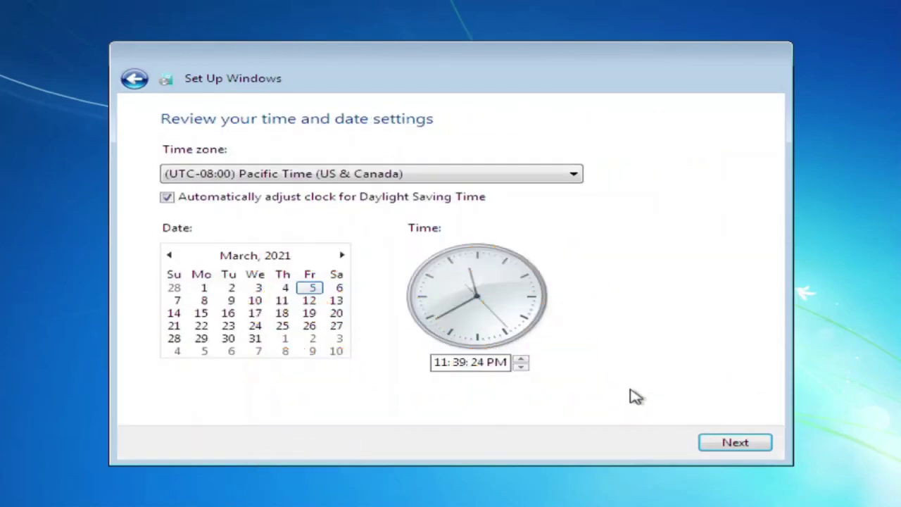
click(732, 443)
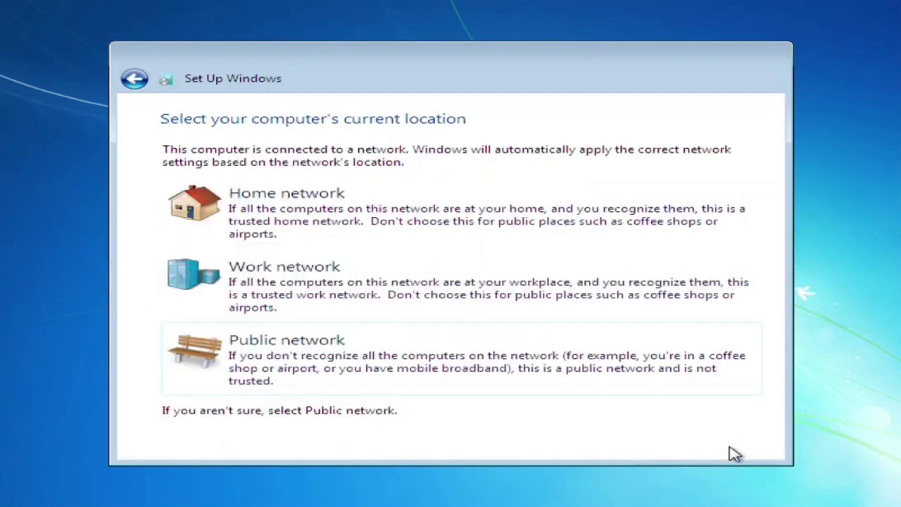
click(550, 233)
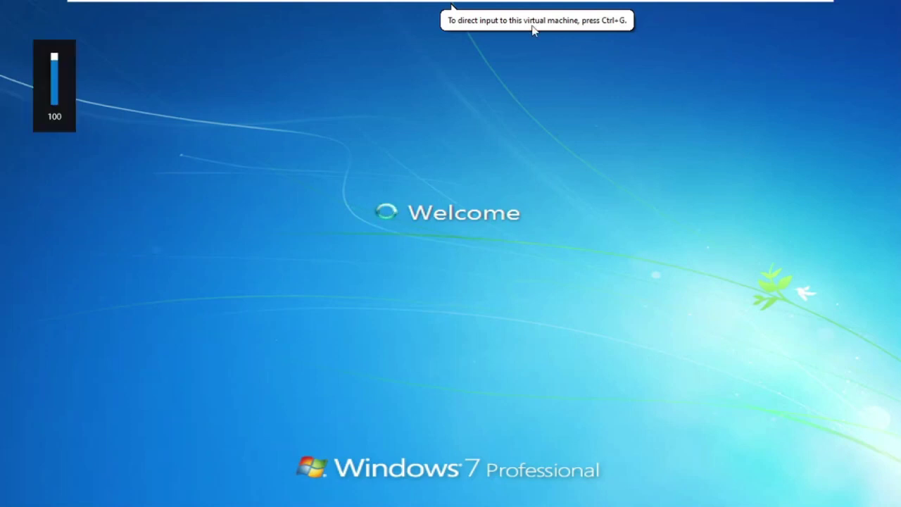
Step: Switch the Windows 7 virtual machine to Exclusive Mode from the View menu
mouse_move(266, 4)
click(162, 4)
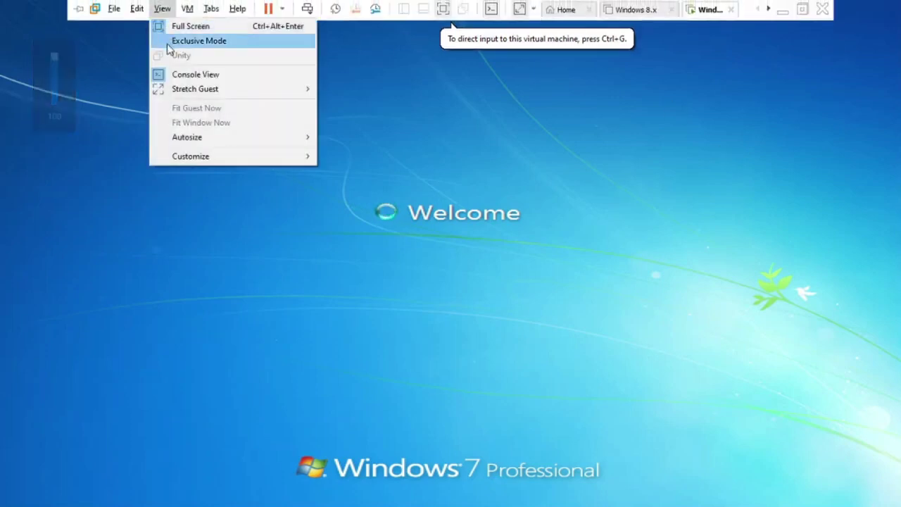
click(169, 41)
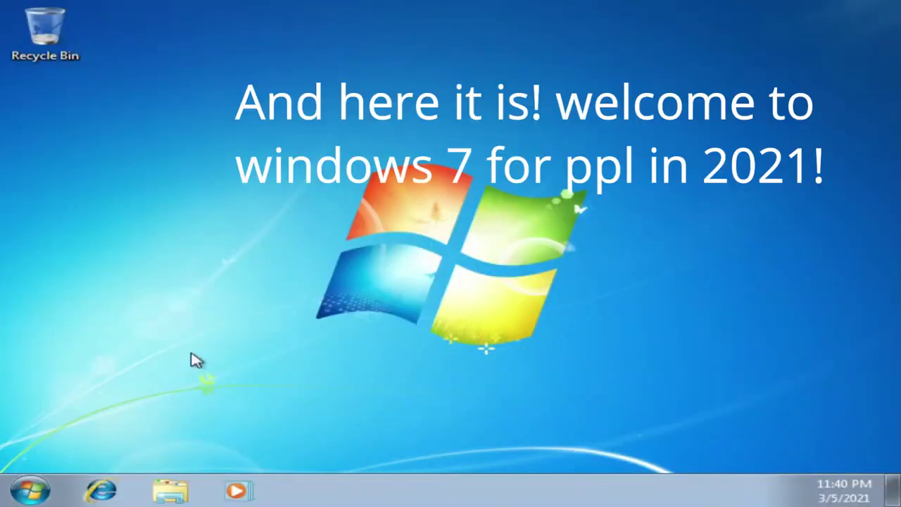
Step: Open the guest's System page and attempt online Windows activation, dismissing the resulting error
right_click(240, 247)
click(311, 295)
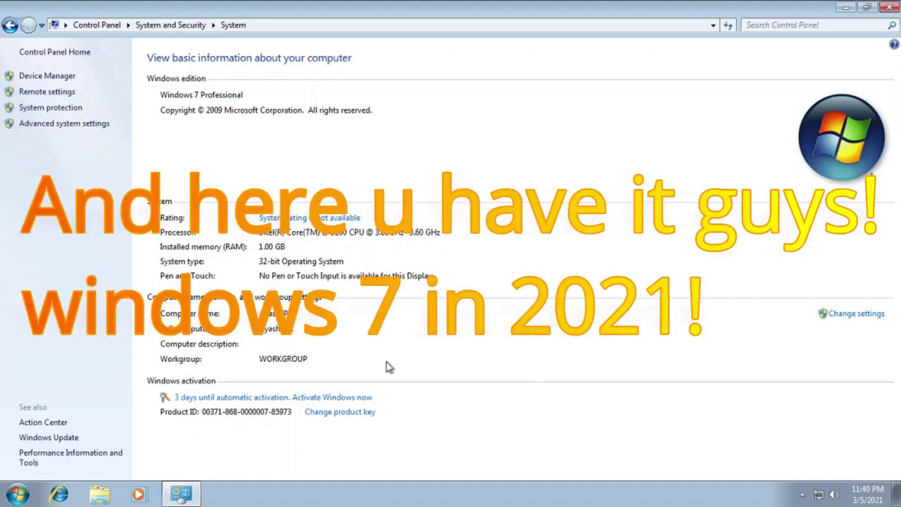
click(365, 399)
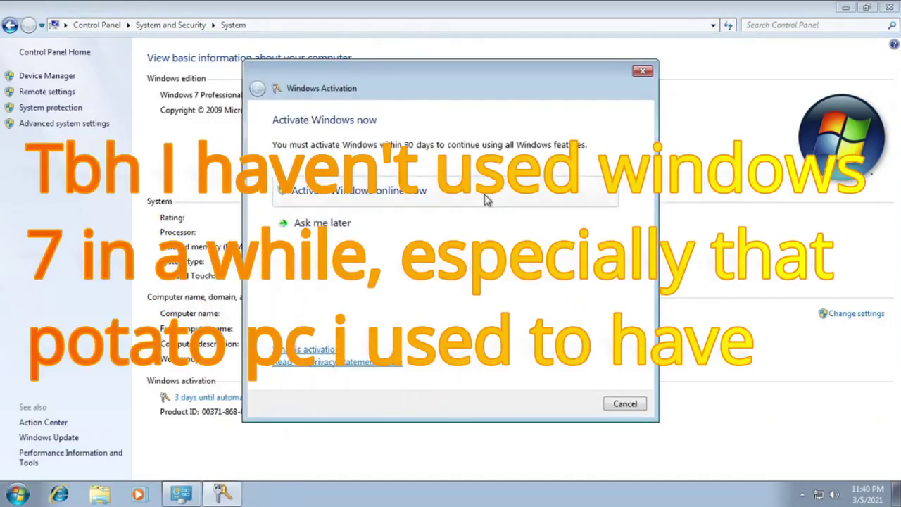
click(486, 199)
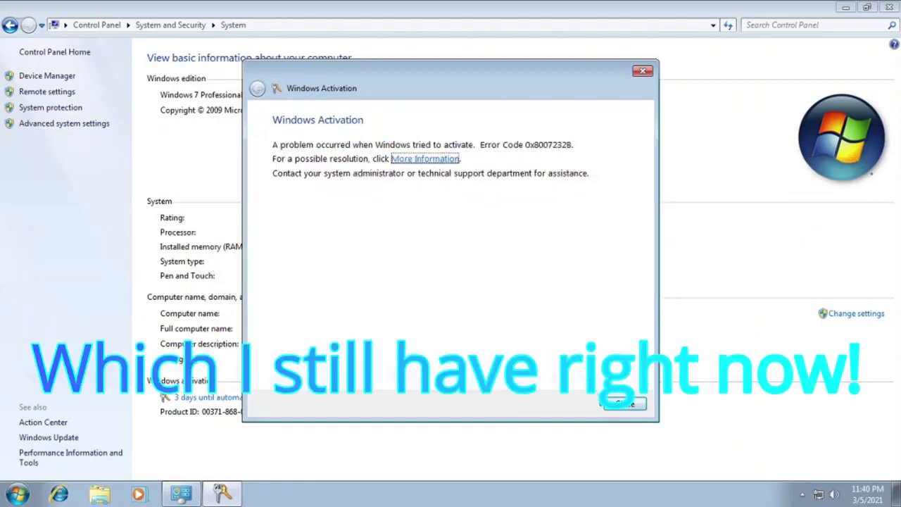
click(623, 405)
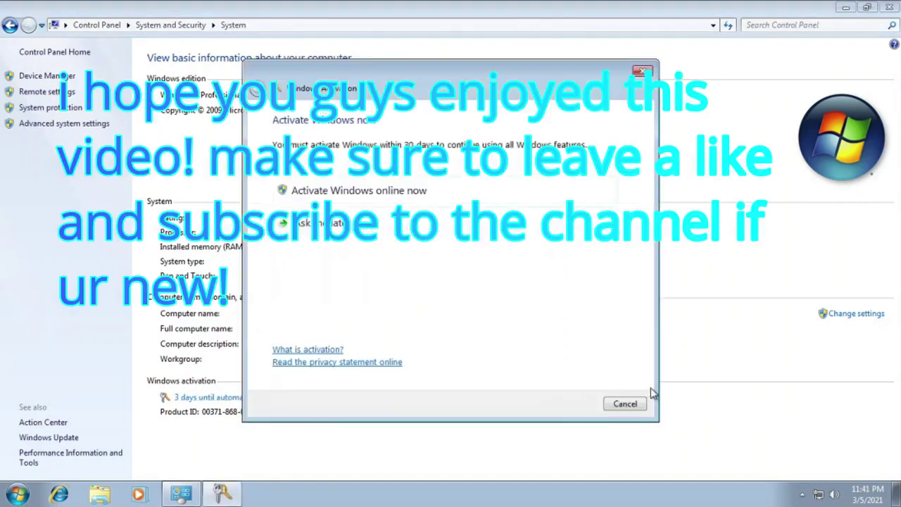
click(639, 405)
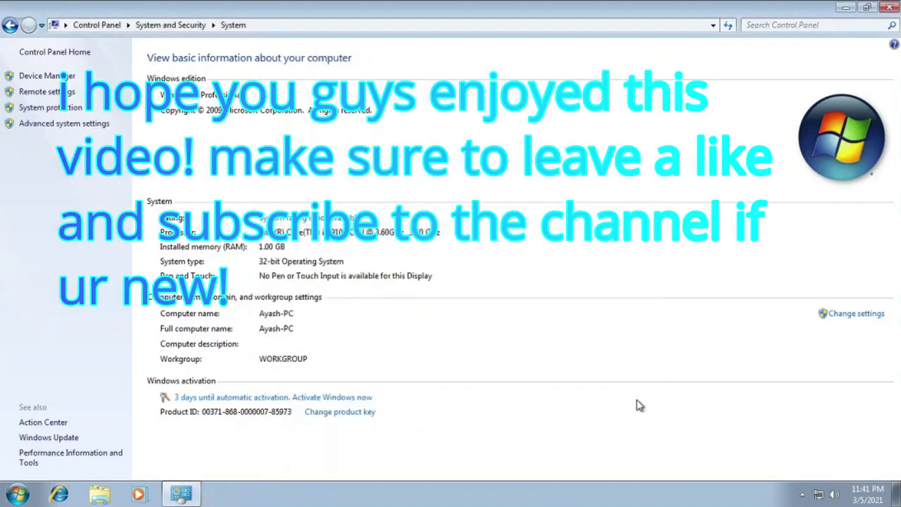
Step: Retry online Windows activation and close the failed activation message
click(359, 398)
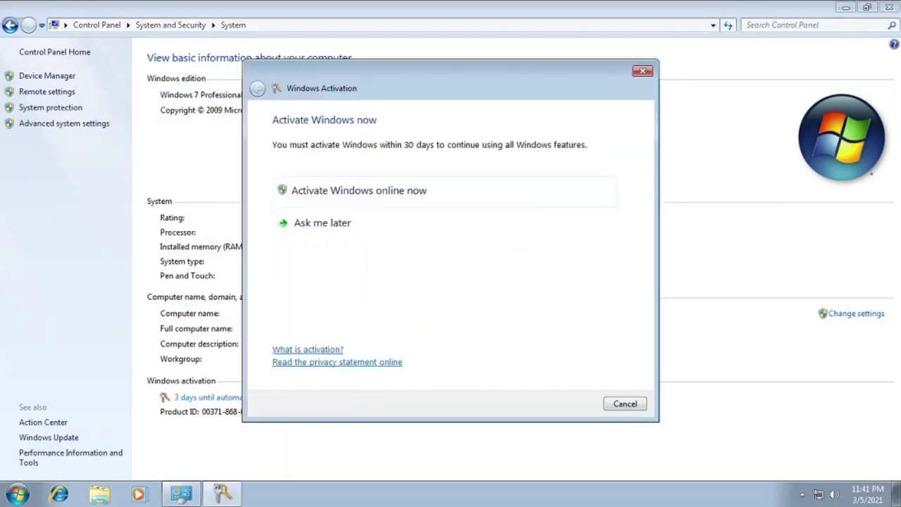
click(424, 197)
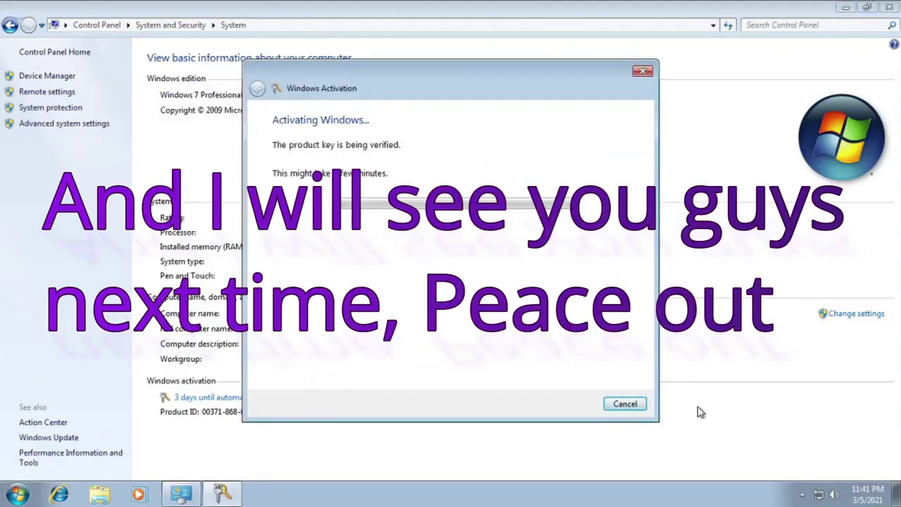
click(626, 404)
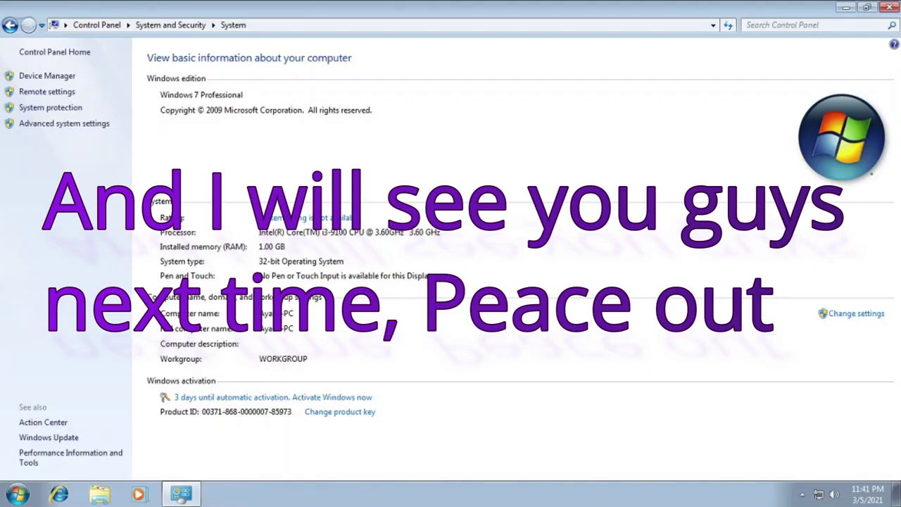